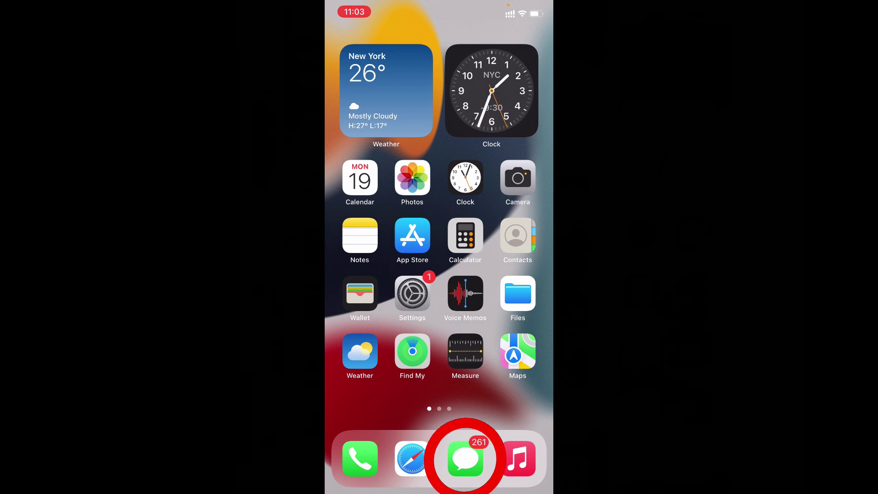
# Launch Messages and open the BP-NDMAEW thunderstorm alert conversation
pyautogui.click(465, 458)
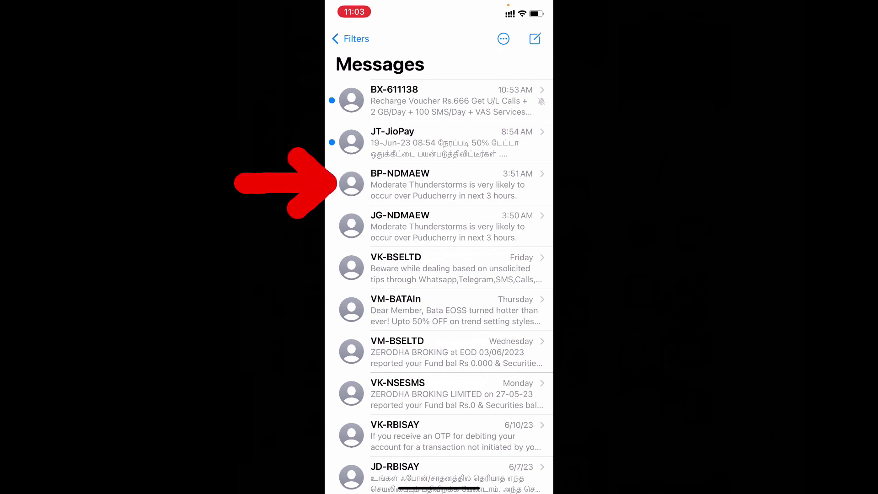
pyautogui.click(440, 183)
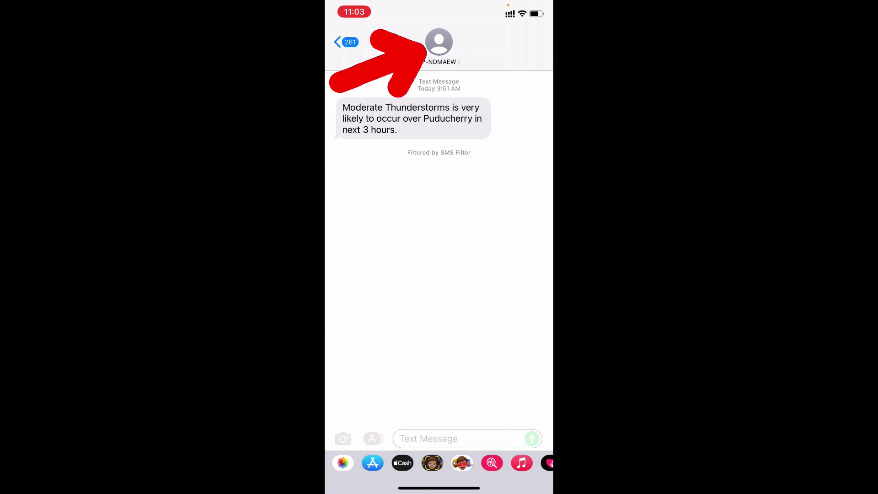
# Open the details sheet for the BP-NDMAEW sender
pyautogui.click(439, 46)
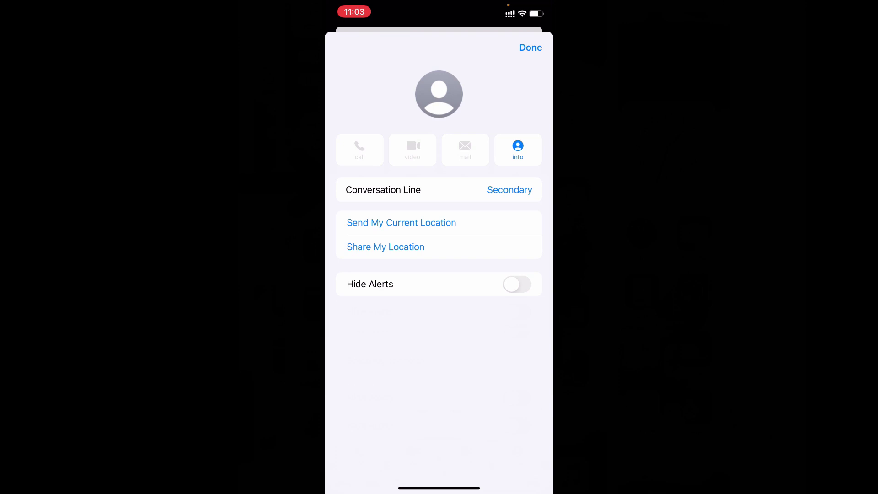